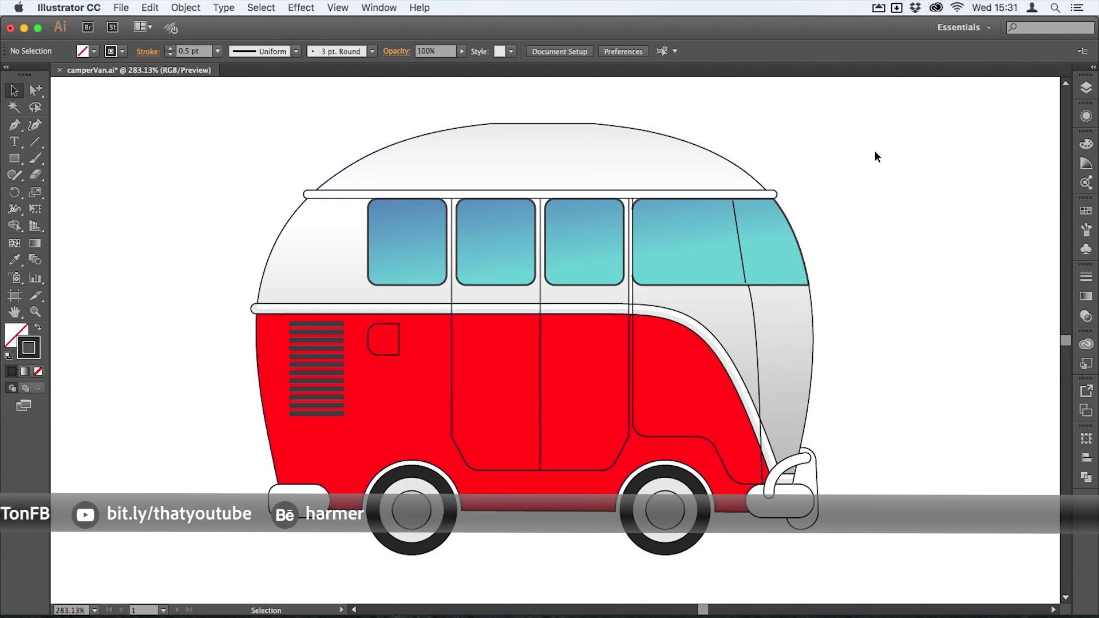
Move the coloured van aside to check the outline copy beneath, then put it back
click(520, 161)
drag(490, 156, 706, 167)
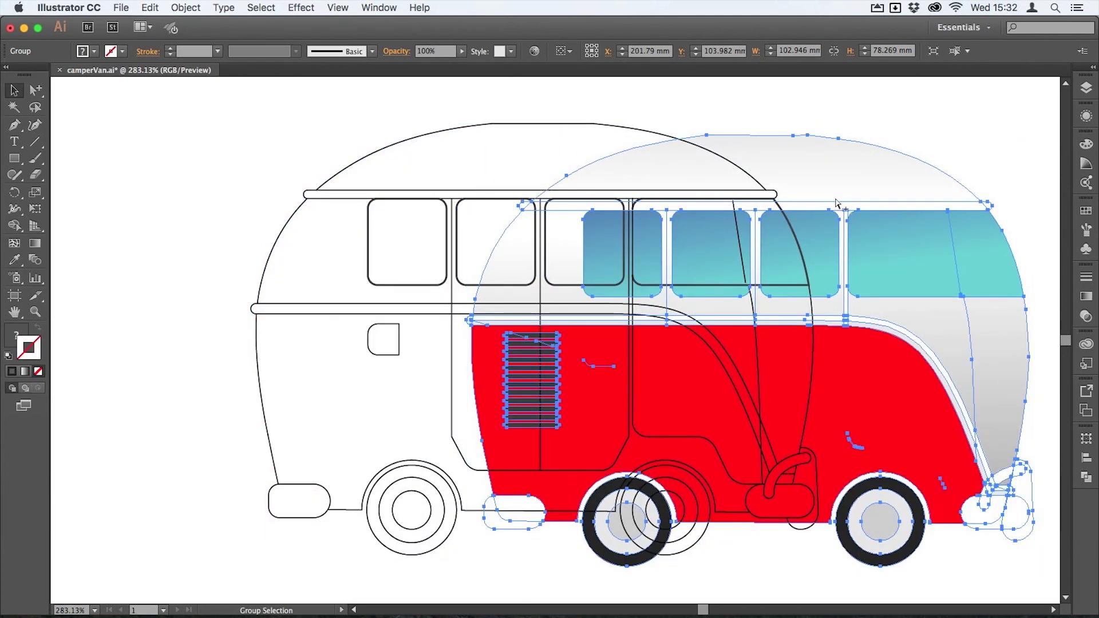
drag(410, 136, 412, 138)
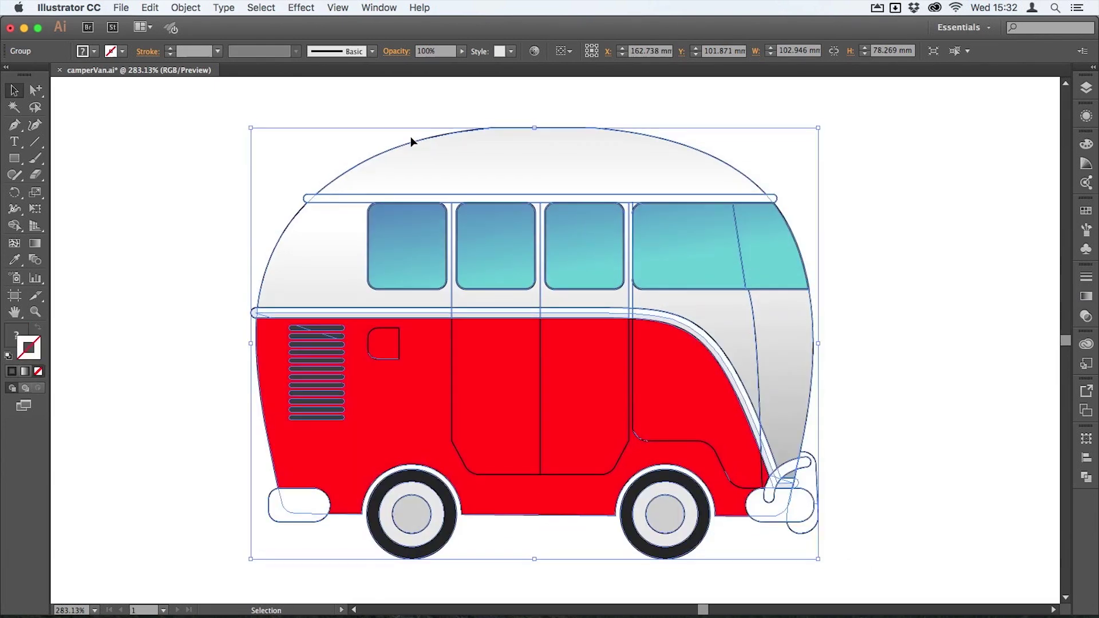
scroll(411, 137, up, 3)
click(425, 198)
Select the whole van group and add a new group-level fill in the Appearance panel
drag(282, 167, 554, 354)
key(a)
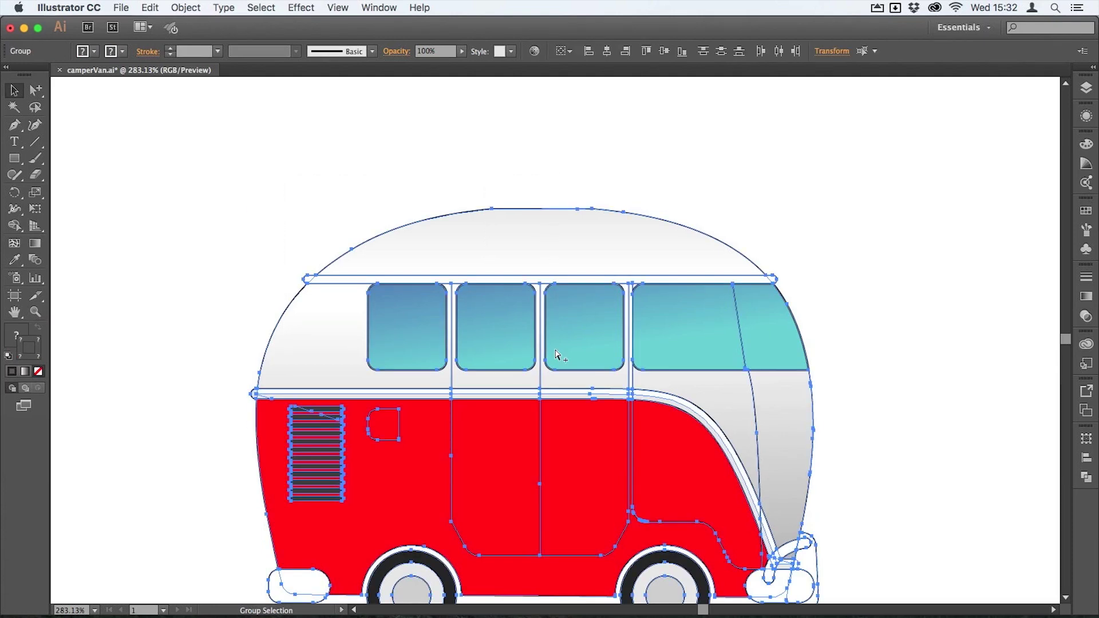
key(v)
key(a)
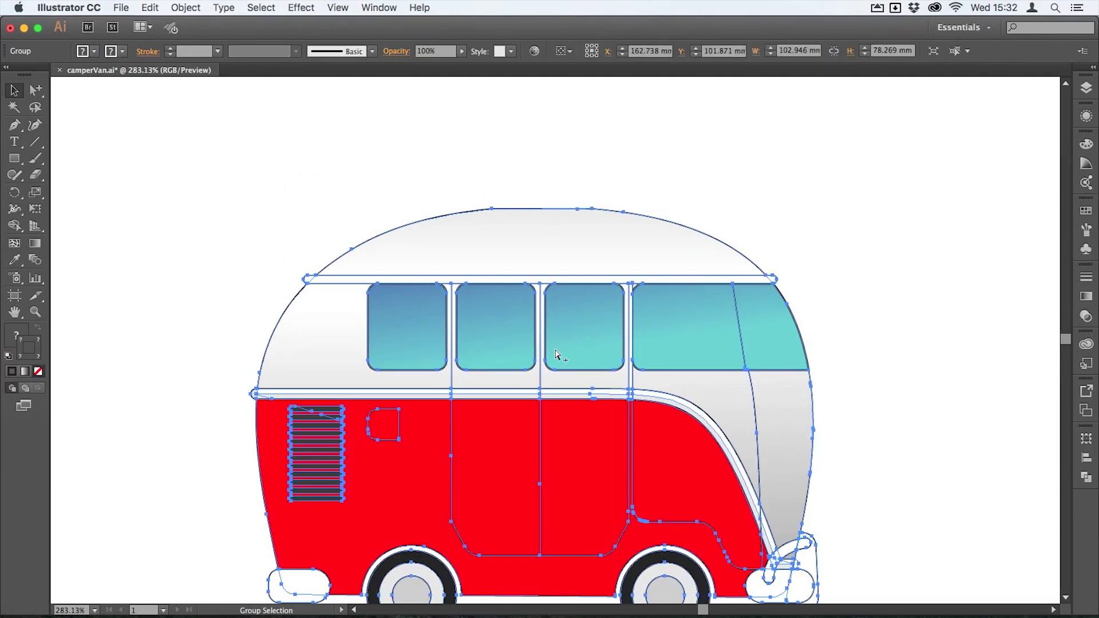
key(v)
key(a)
scroll(555, 320, down, 3)
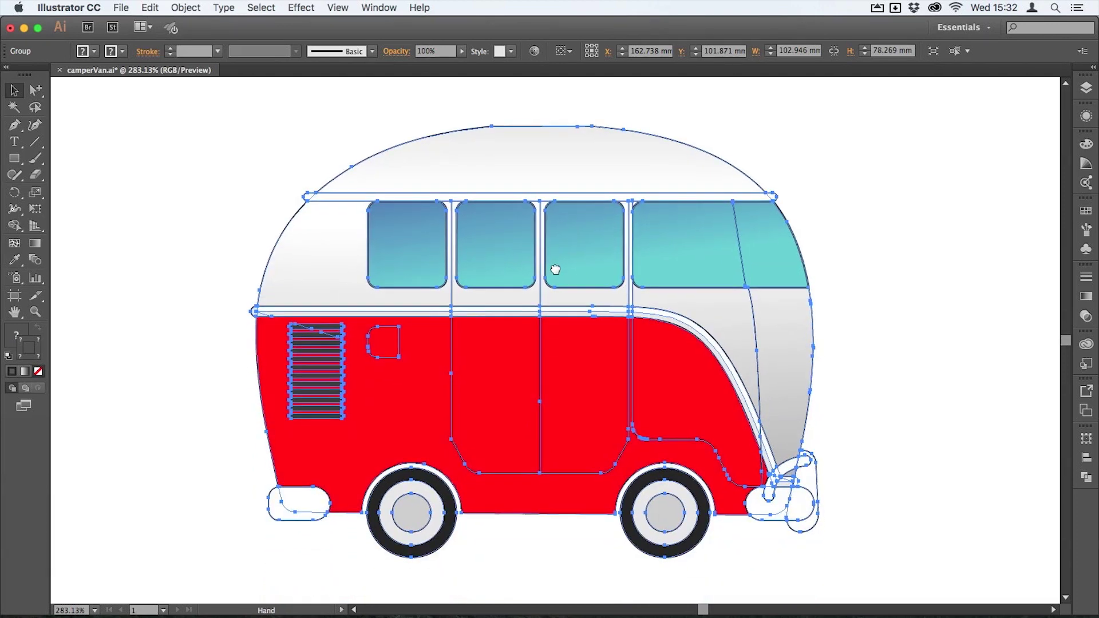
key(v)
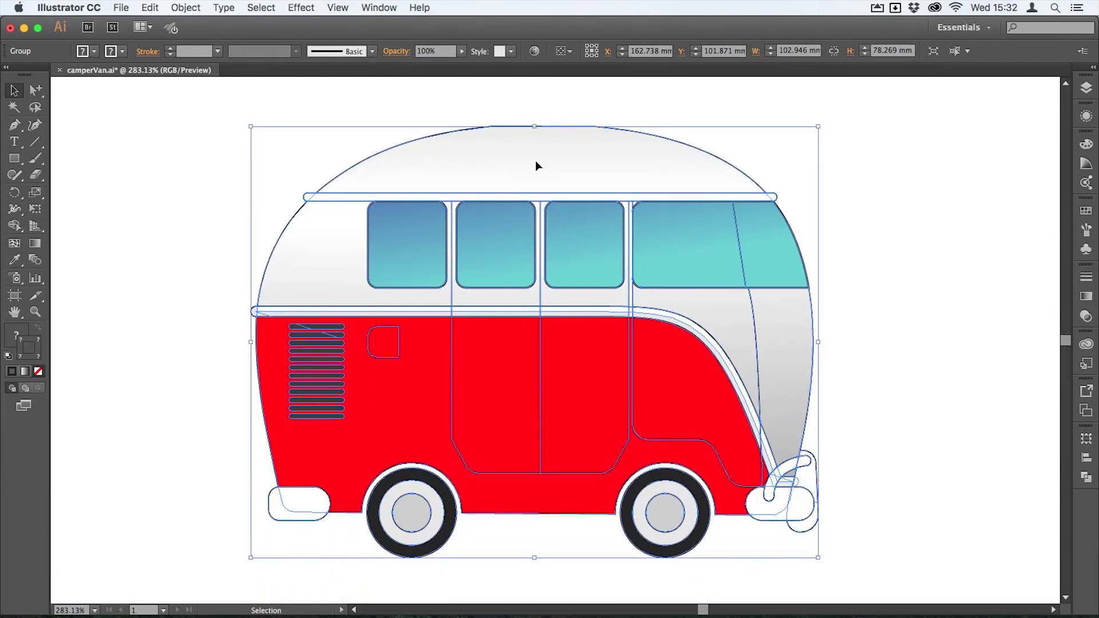
click(1085, 118)
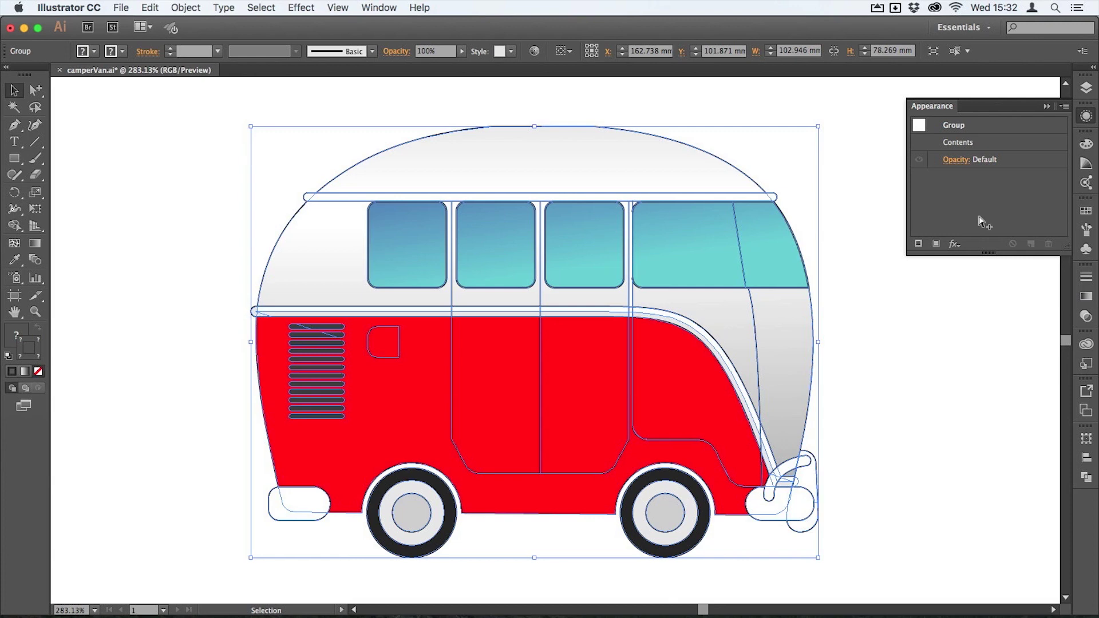
key(super+slash)
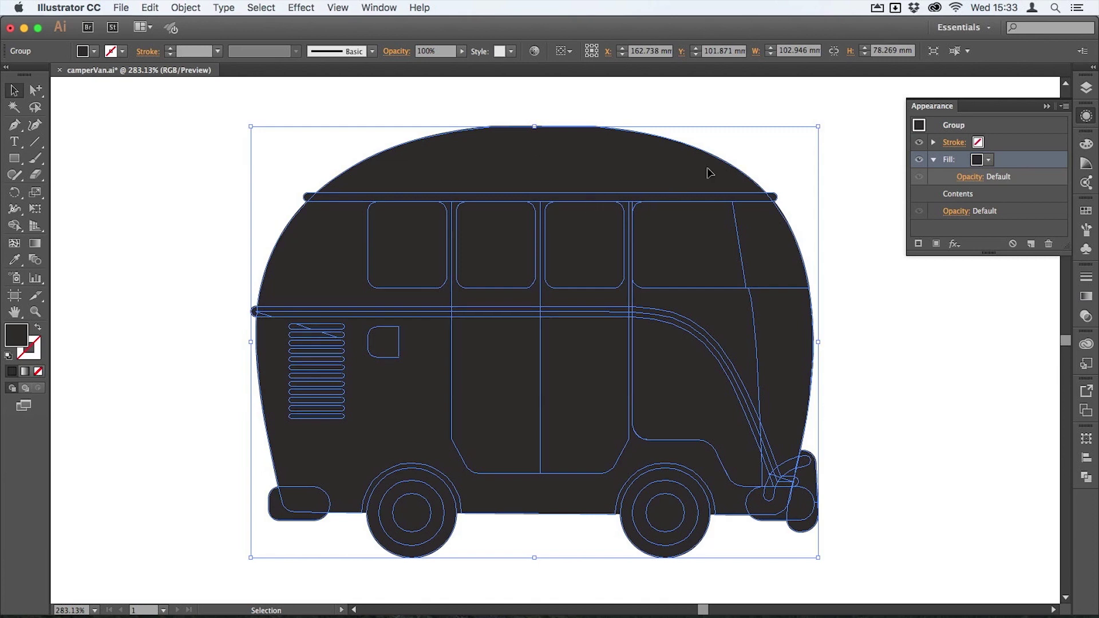
Apply Effect > Path > Offset Path to the group fill: 2 mm offset, Round joins
click(303, 7)
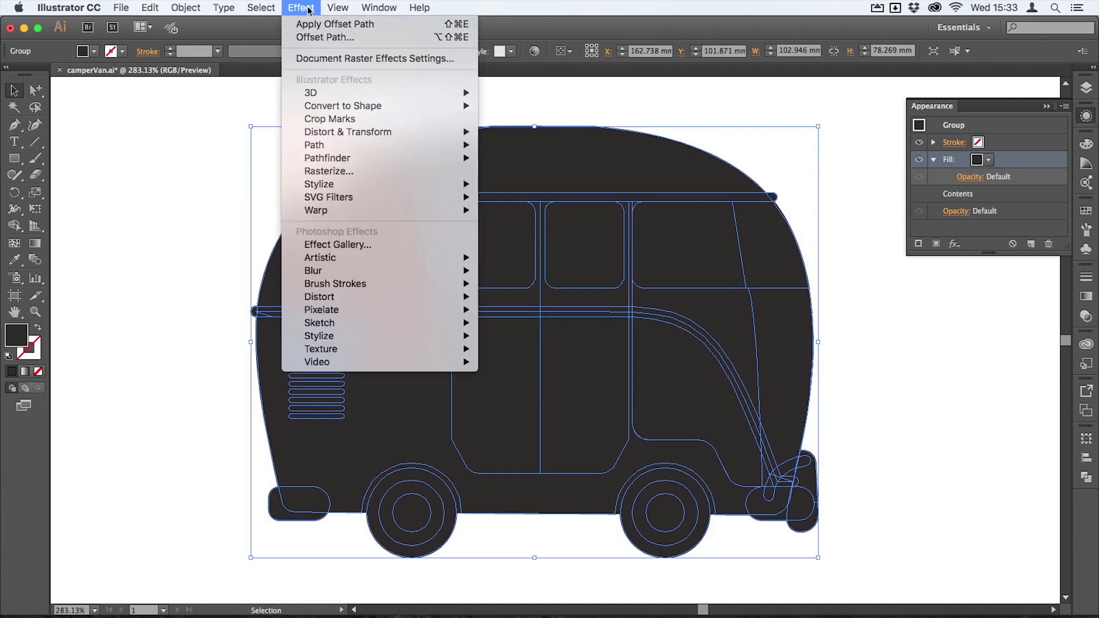
mouse_move(368, 145)
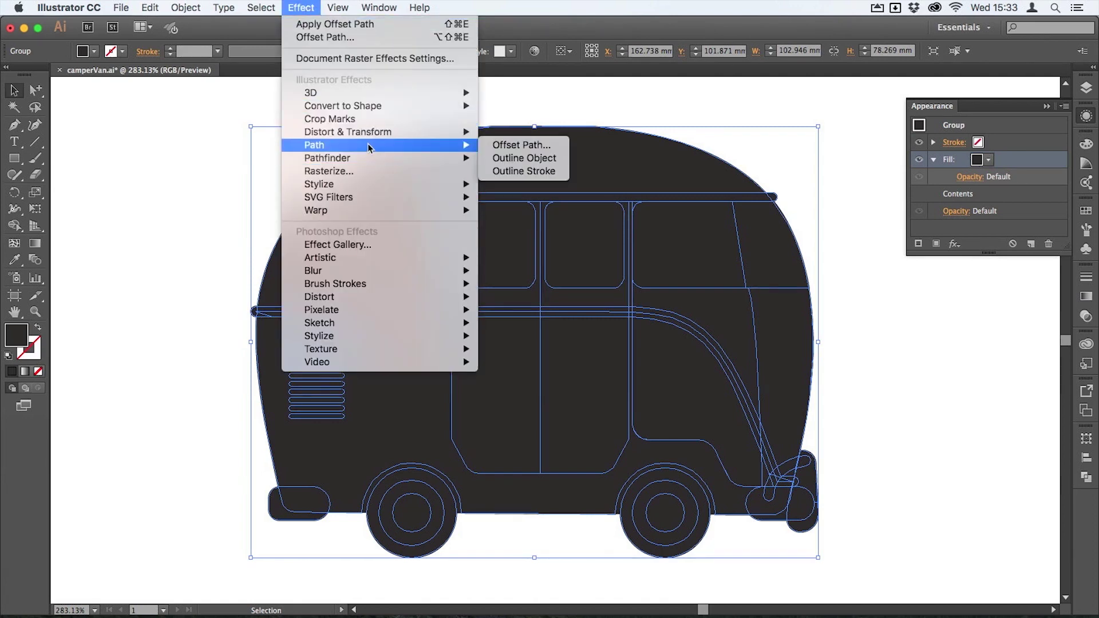
click(511, 146)
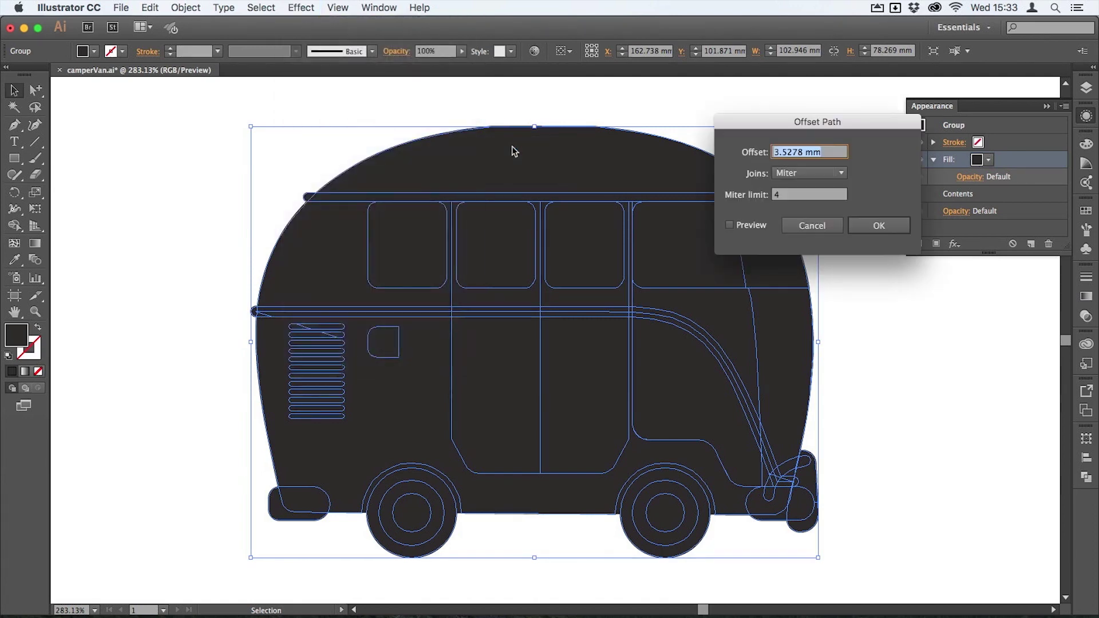
click(748, 227)
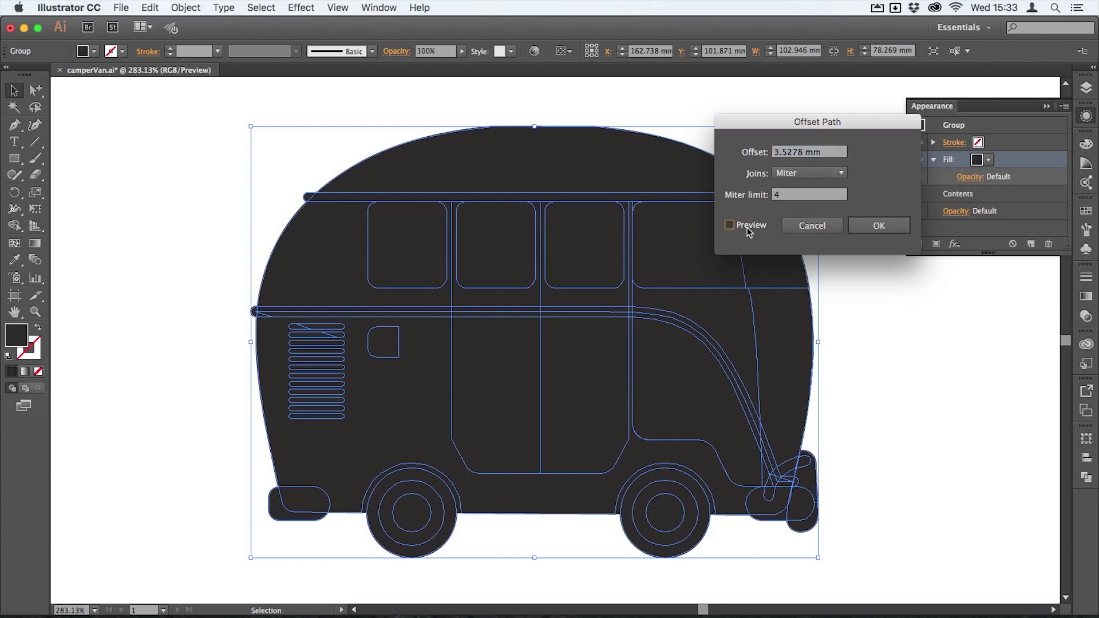
click(831, 153)
key(Up)
key(Up)
key(Up)
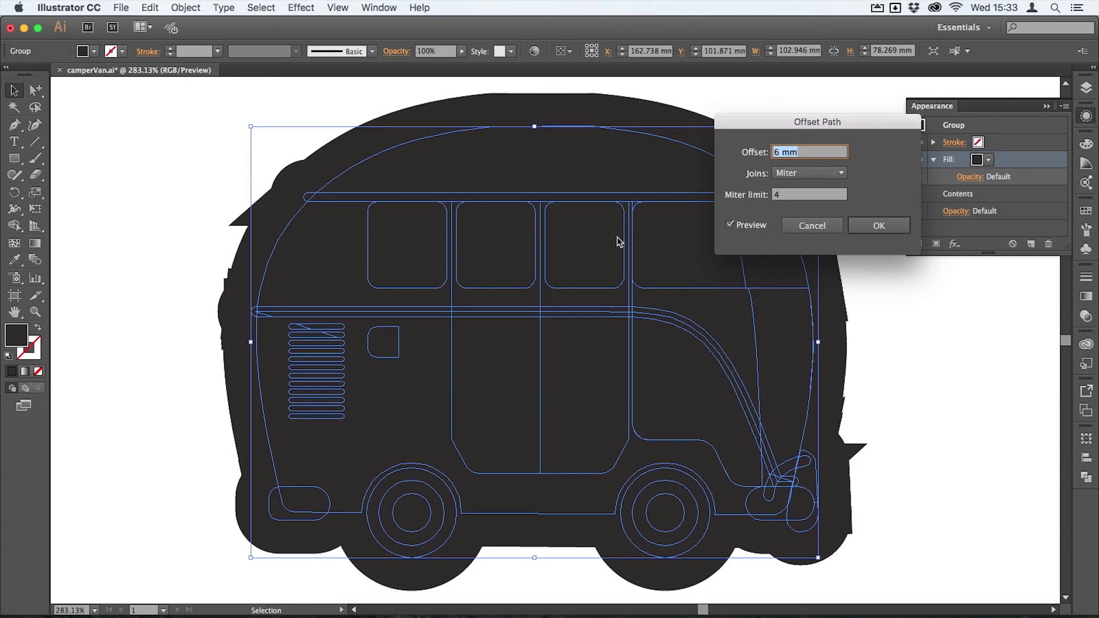
click(821, 173)
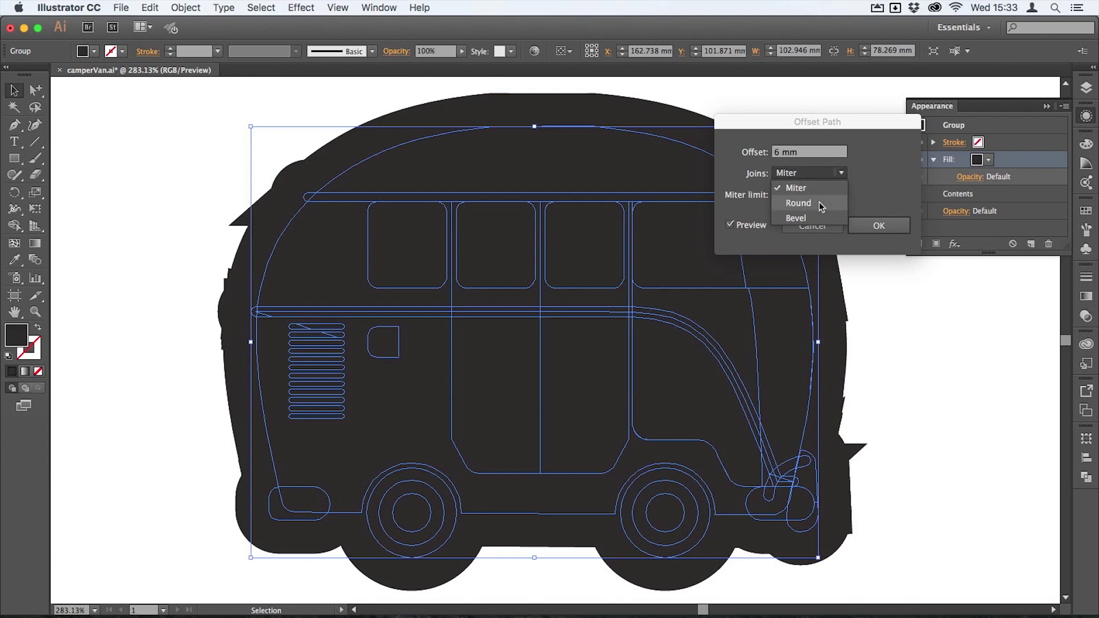
click(820, 201)
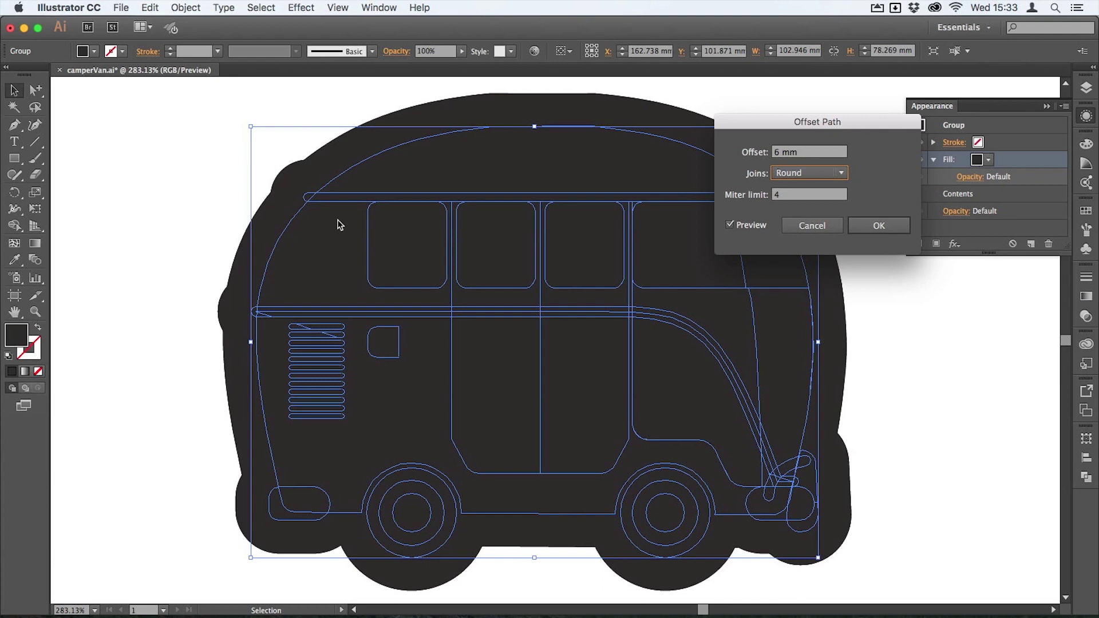
click(816, 153)
key(Down)
key(Down)
key(Down)
key(Down)
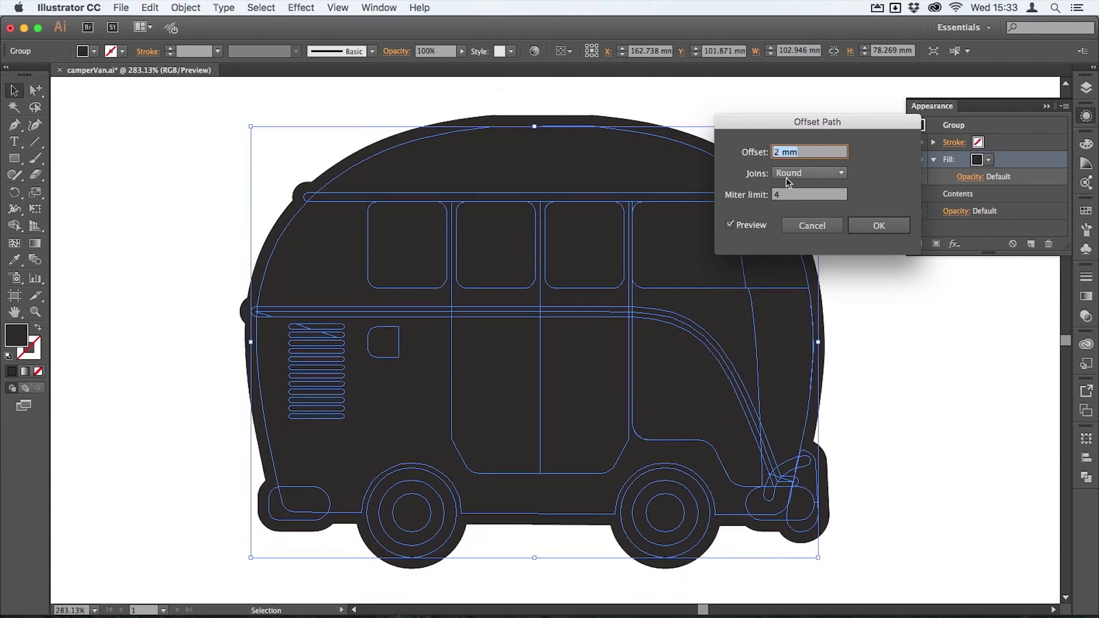
click(880, 226)
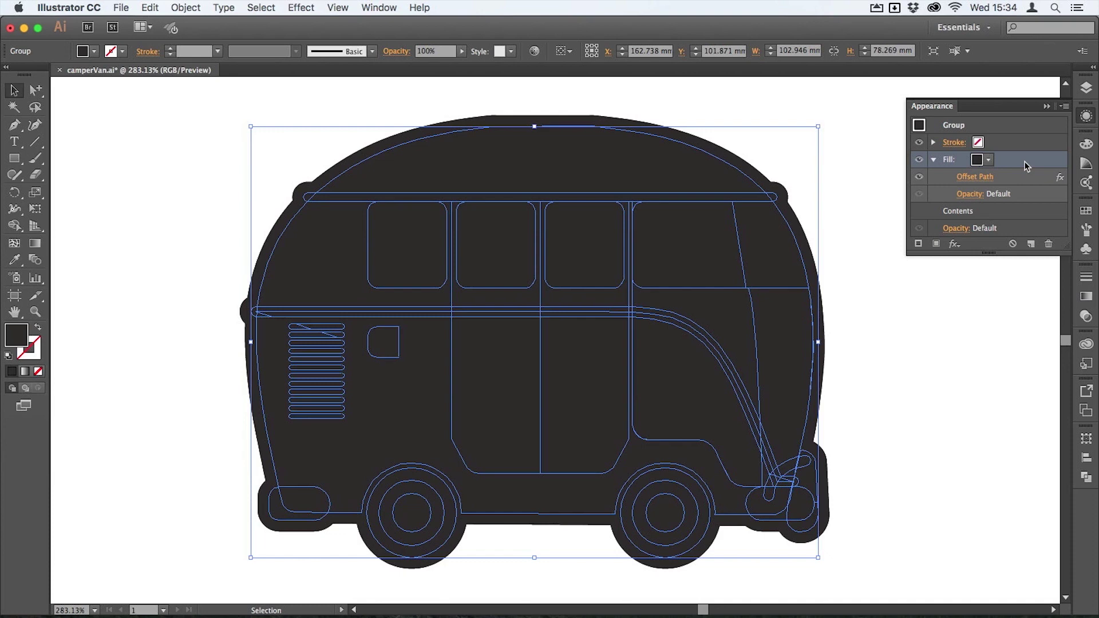
Move the dark Fill row below Contents in Appearance, enlarge the panel, and select that Fill
drag(1026, 166, 1020, 218)
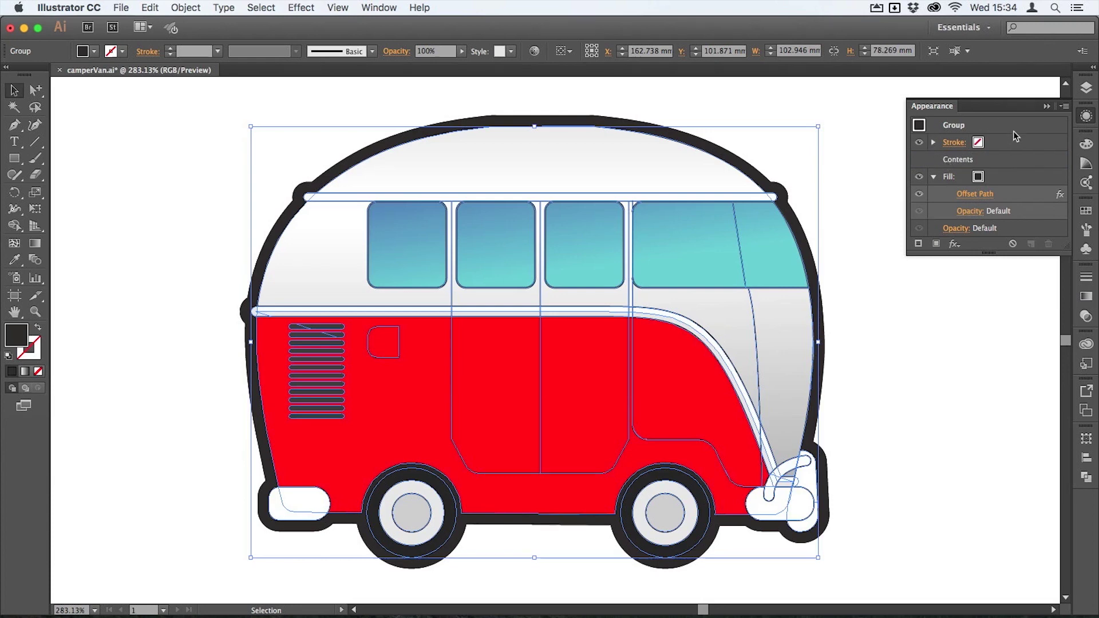
drag(1006, 255, 1005, 324)
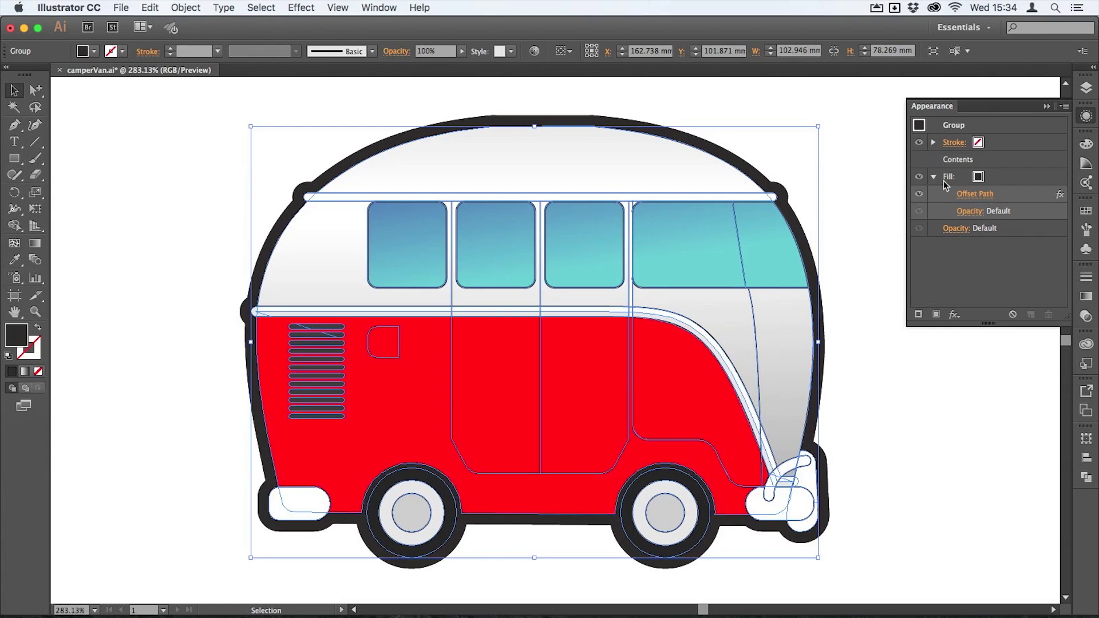
click(1006, 181)
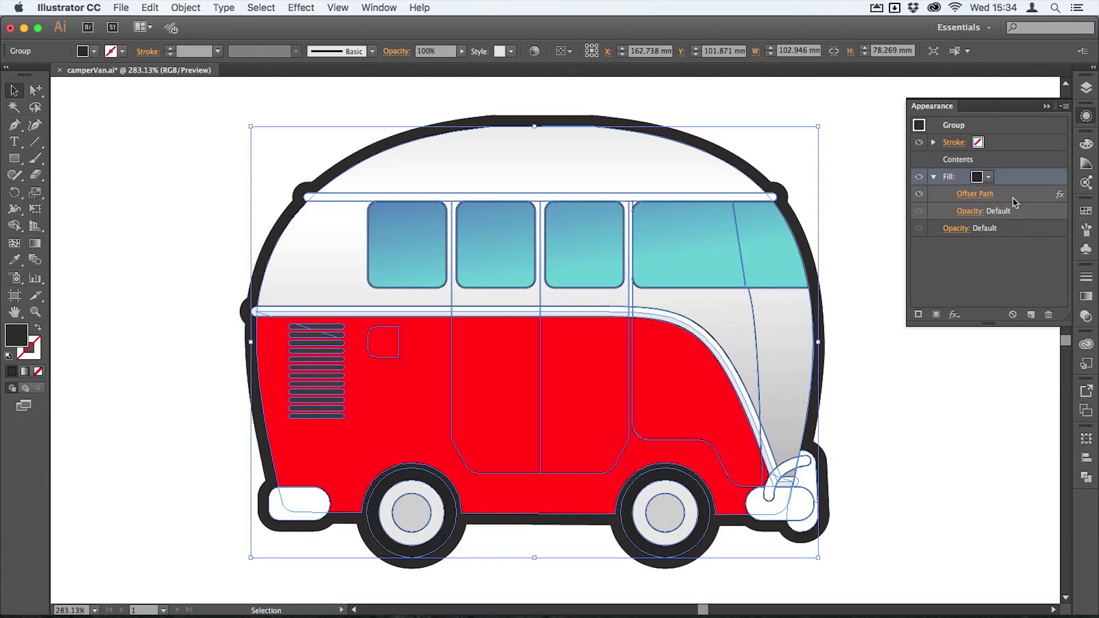
click(934, 177)
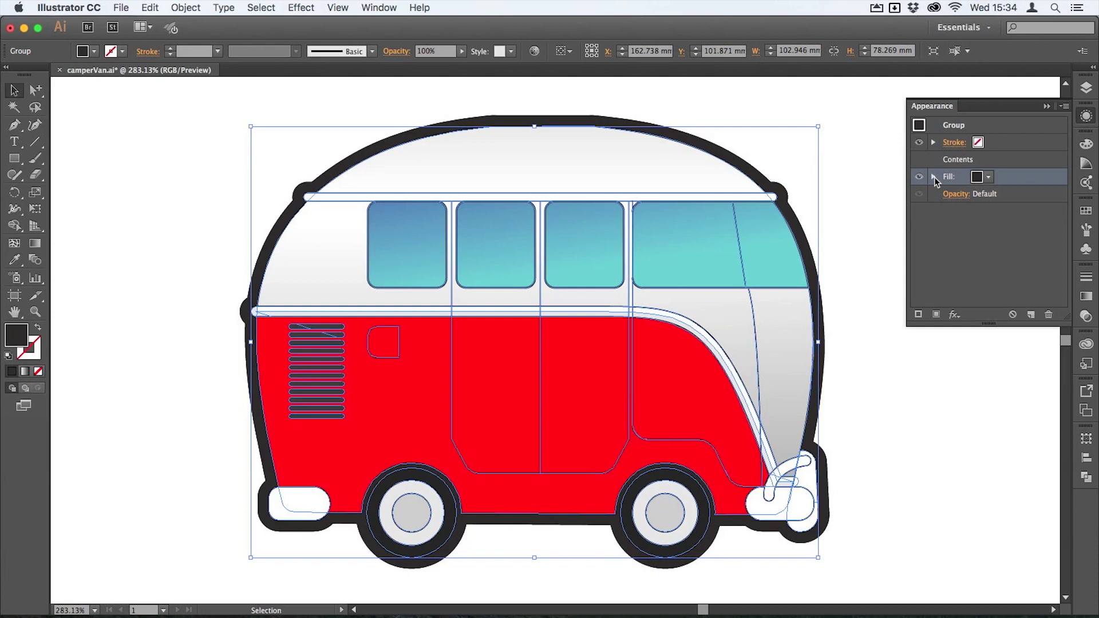
click(934, 177)
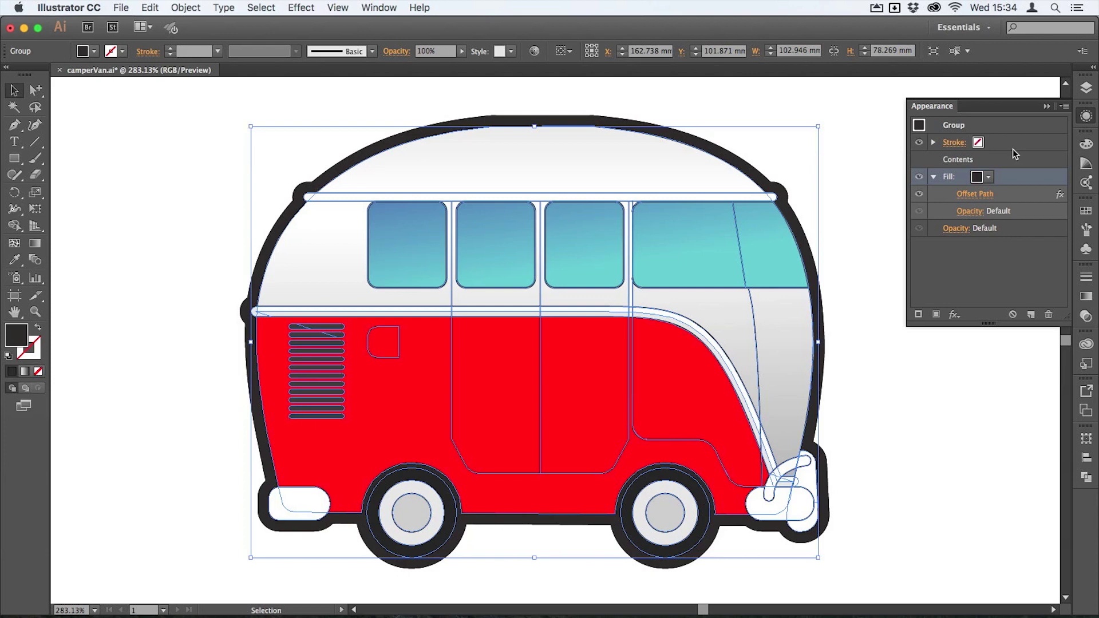
Change the group fill's colour from cyan to dark grey
click(991, 177)
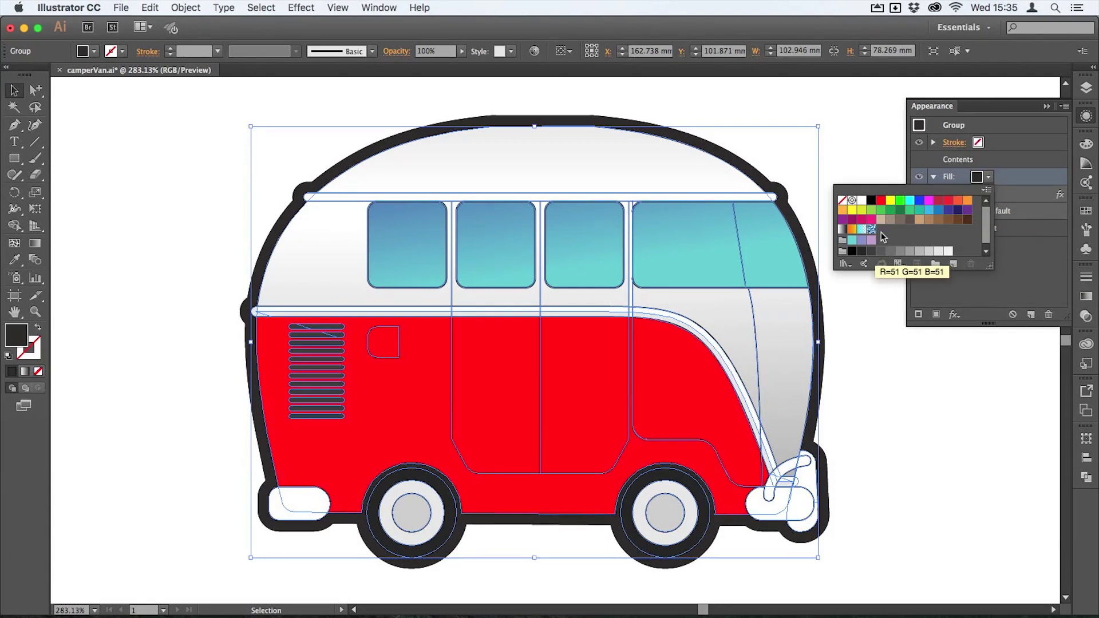
click(909, 202)
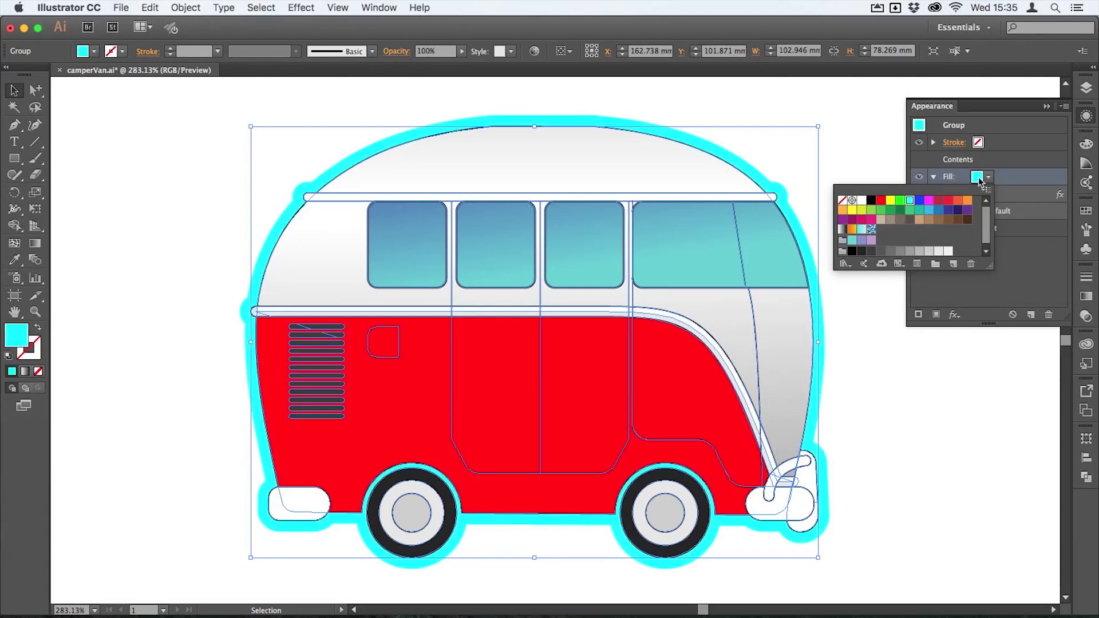
click(871, 250)
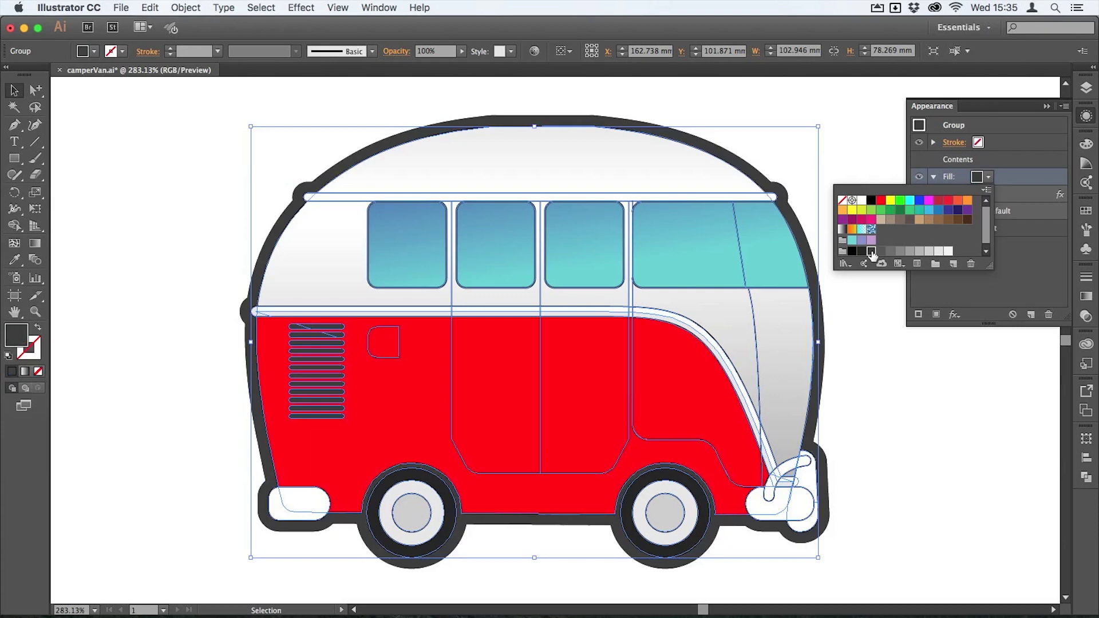
click(1012, 179)
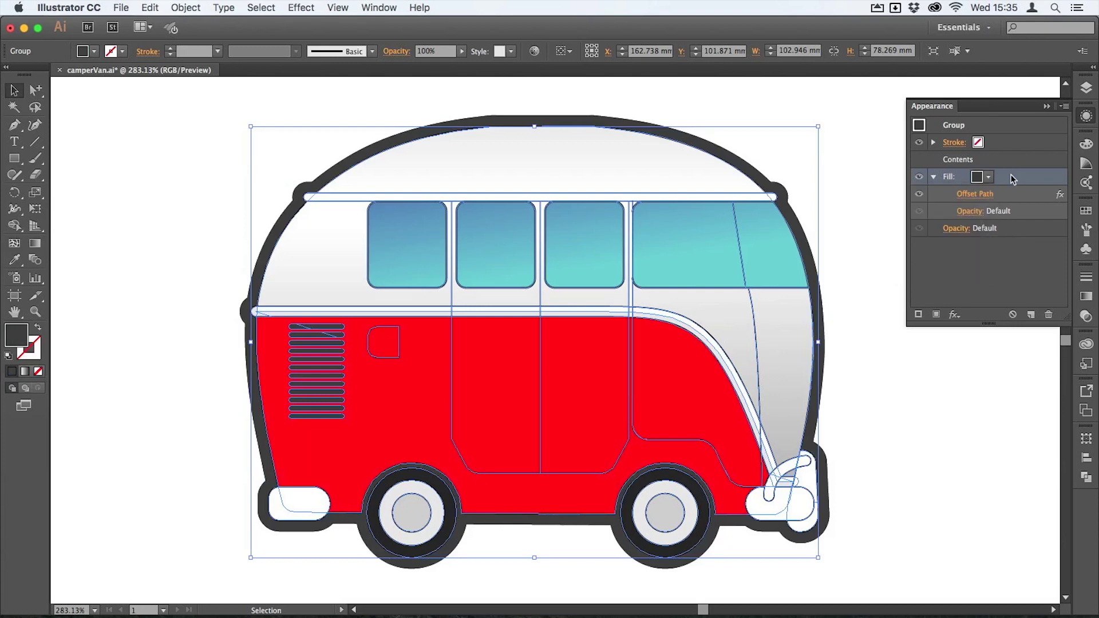
Reopen Offset Path with preview, try other distances, and keep the 2 mm offset
click(975, 194)
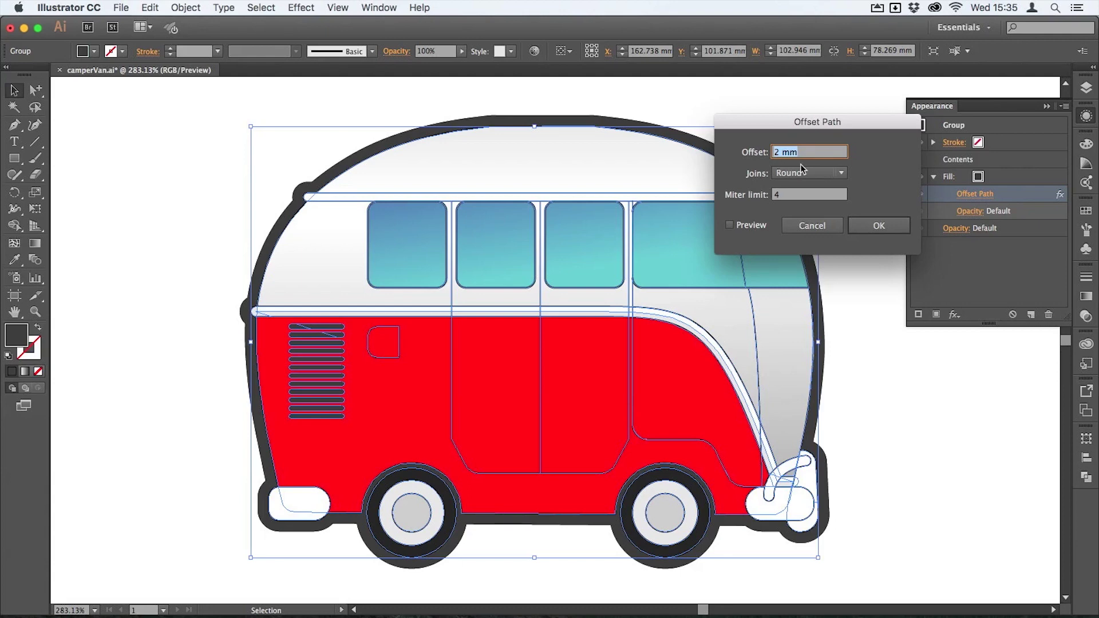
click(750, 226)
key(Up)
key(Down)
key(Down)
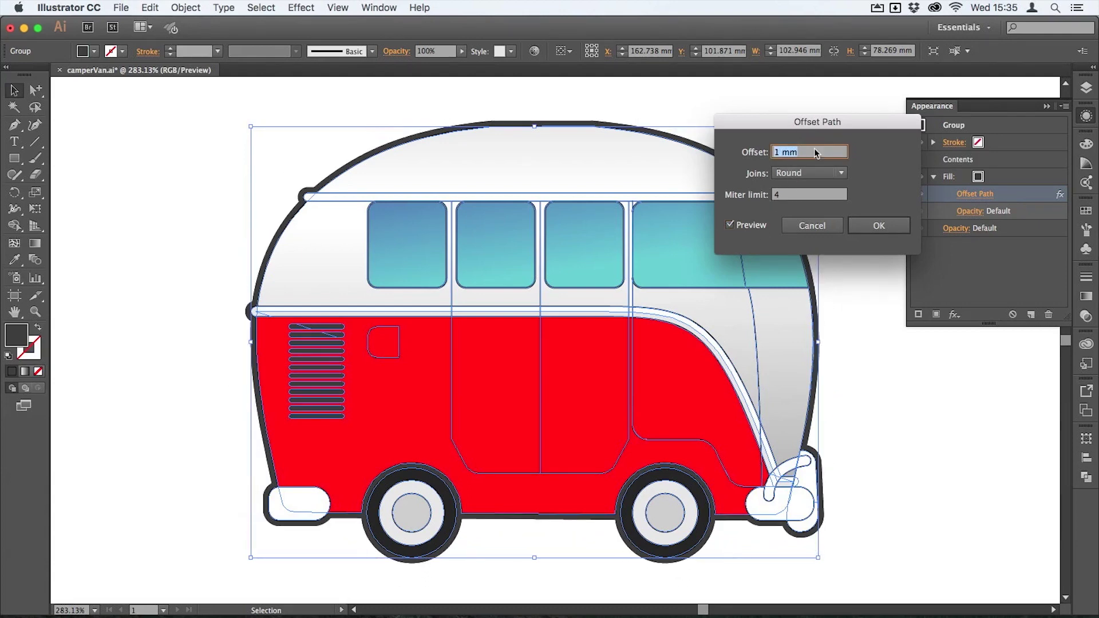
key(Up)
click(887, 226)
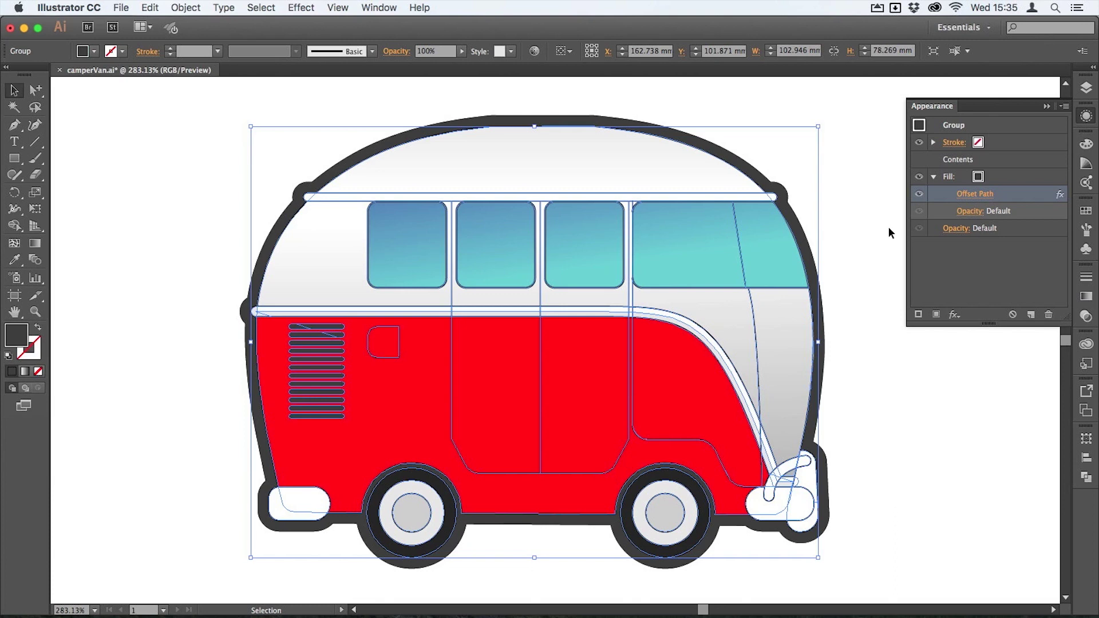
Isolate the van group, zoom out and recentre the view, and paste the surfboard in
double_click(533, 158)
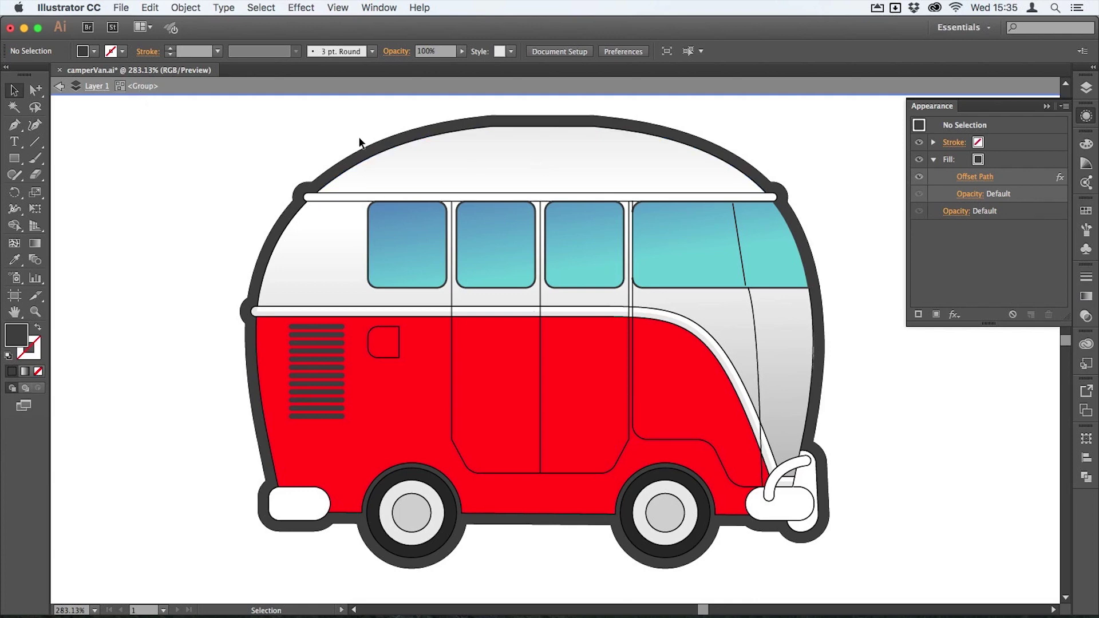
key(super+minus)
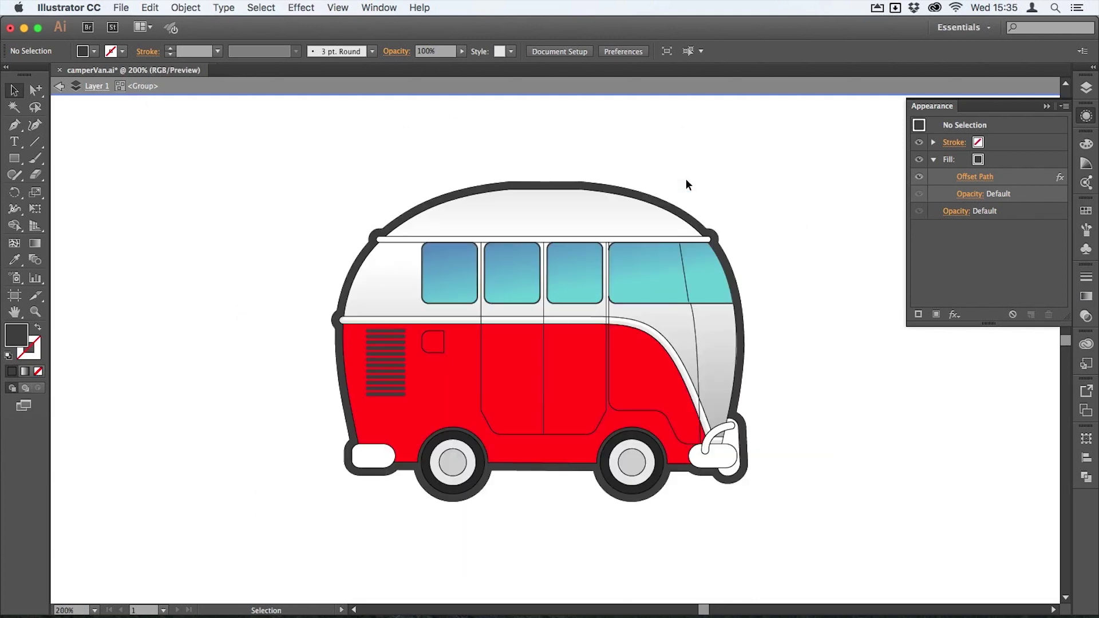
key(space)
mouse_move(641, 164)
mouse_down()
mouse_move(638, 187)
mouse_move(649, 173)
mouse_up()
key(super+alt)
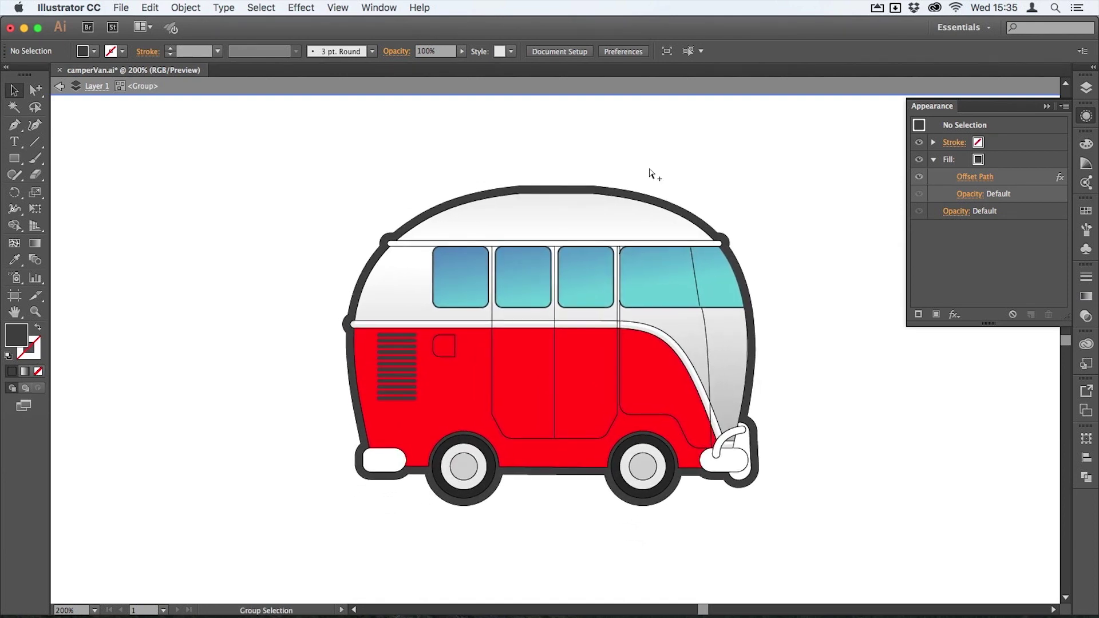
key(super+v)
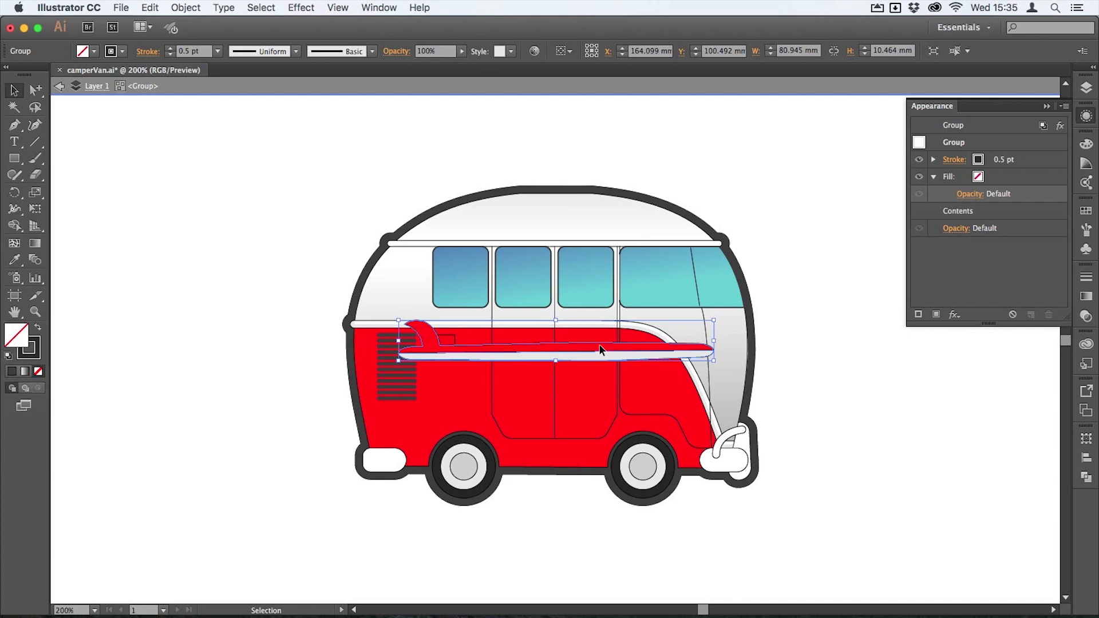
Drag the surfboard onto the van's roof and nudge it with arrow keys until centred
drag(600, 349, 760, 145)
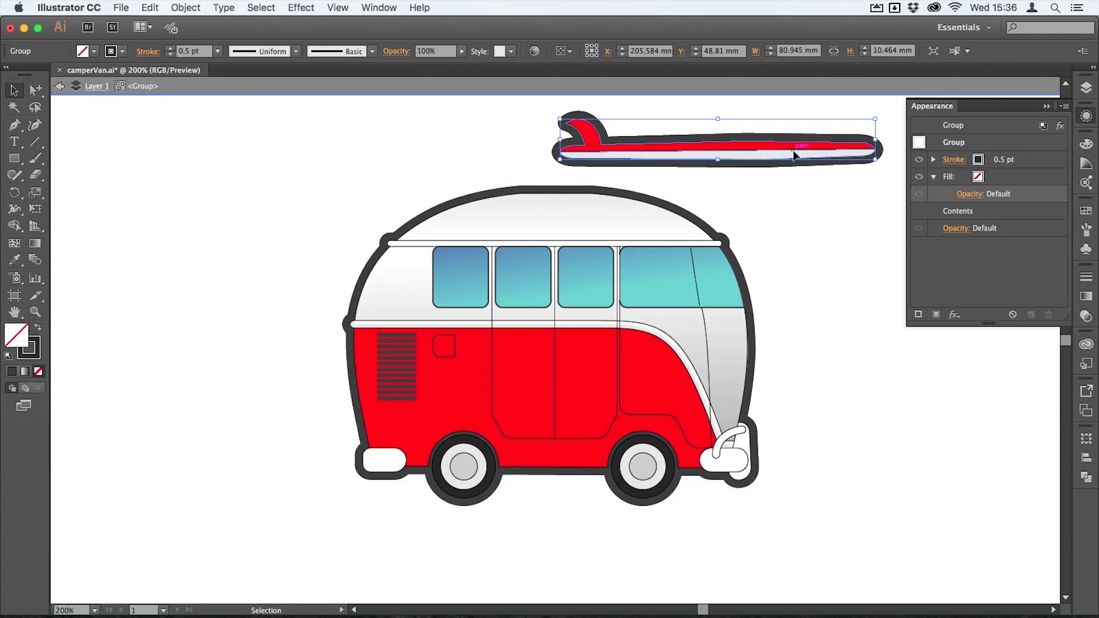
drag(791, 153, 619, 175)
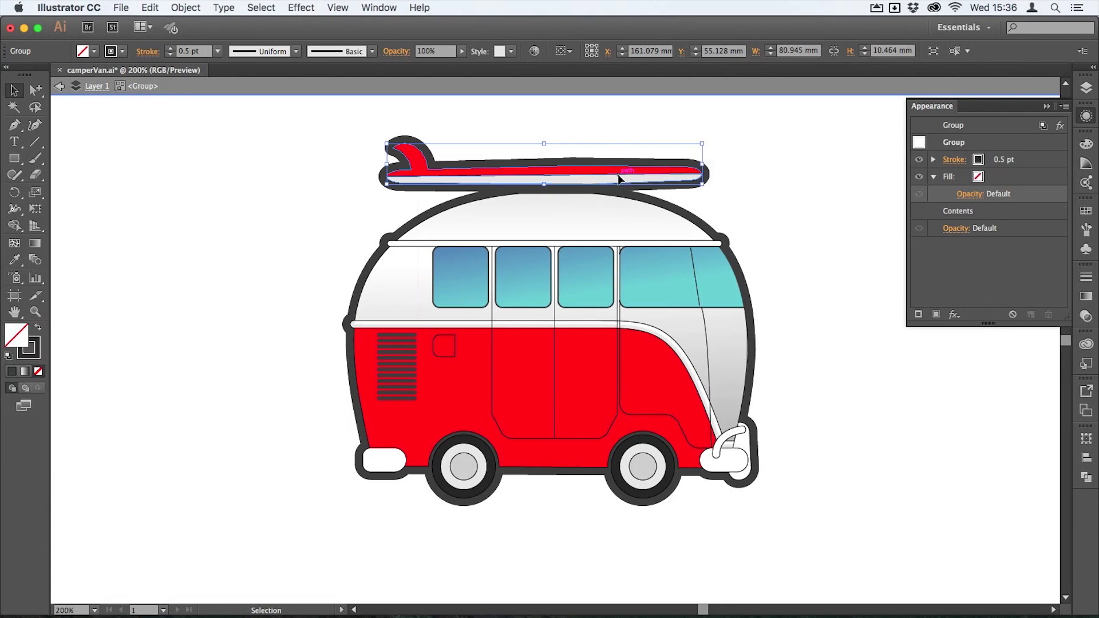
key(Down)
key(Down)
key(Right)
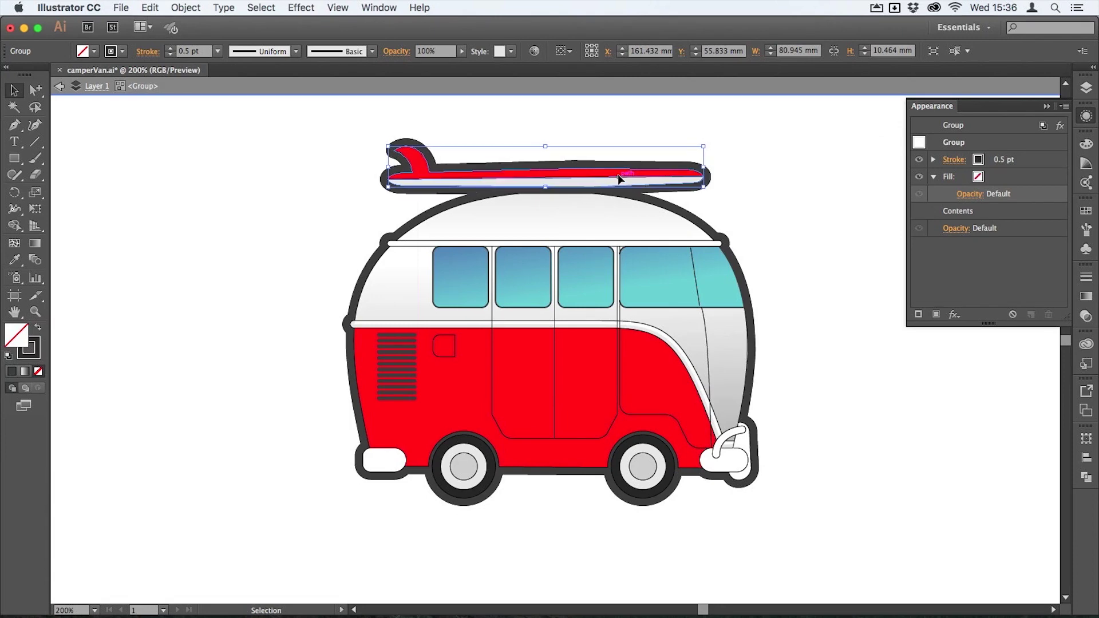
key(Down)
key(Up)
key(Right)
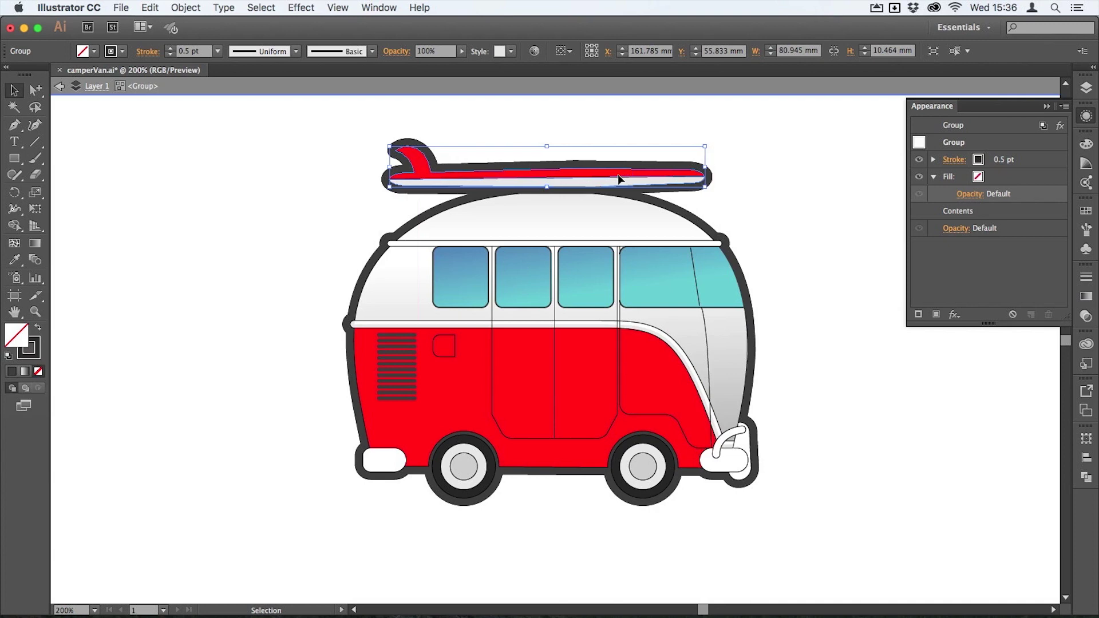
key(Right)
key(Right)
key(Right)
key(Right)
key(Right)
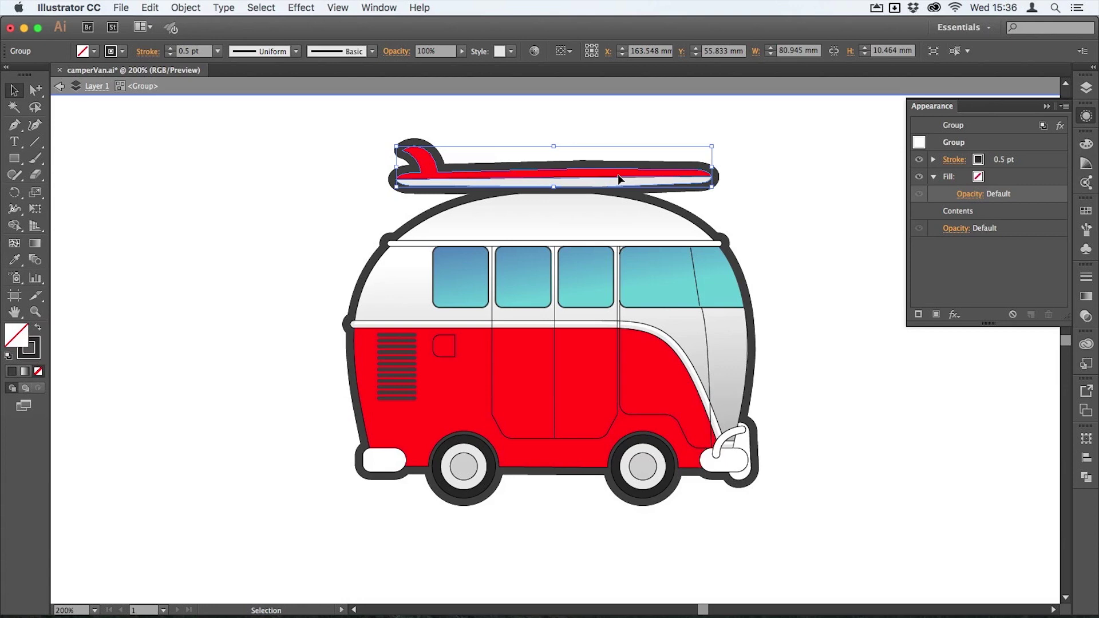
double_click(779, 171)
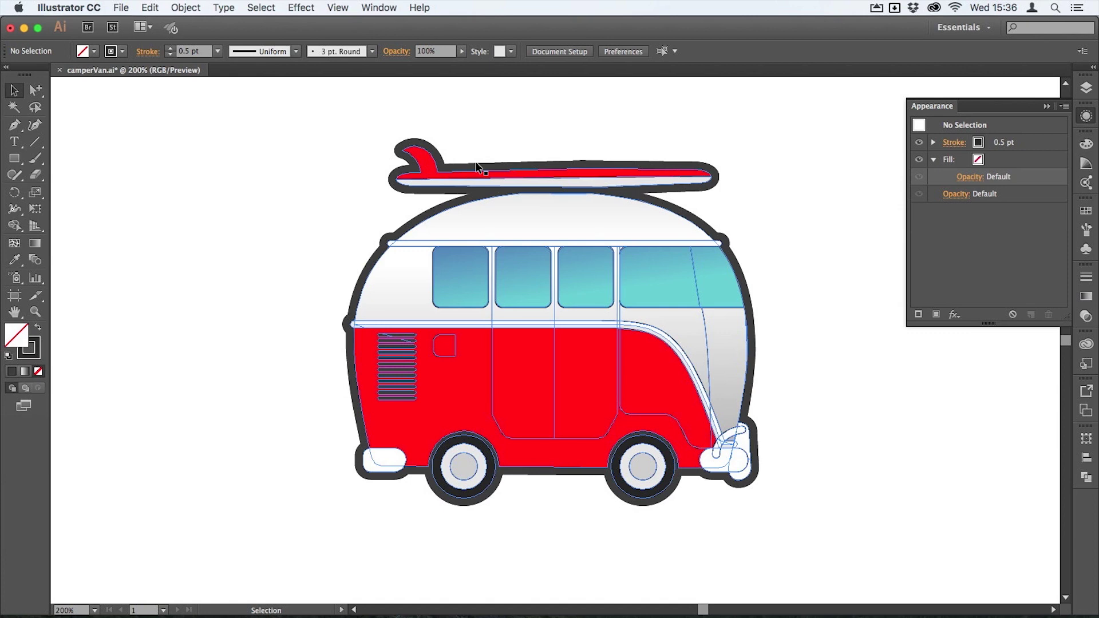
double_click(564, 217)
drag(567, 186, 709, 299)
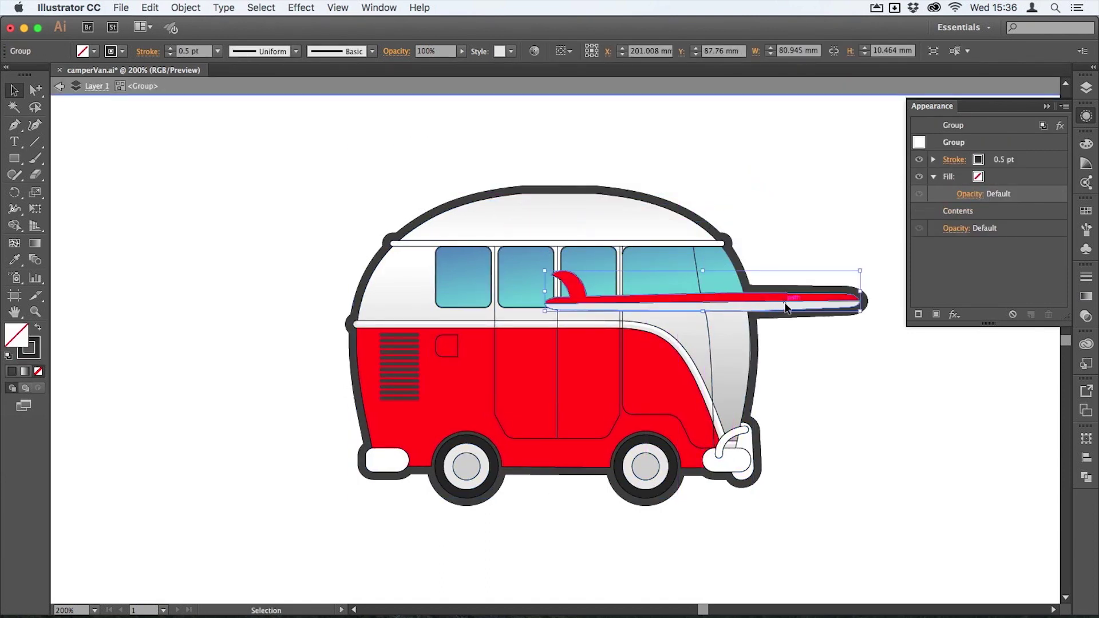
drag(773, 309, 445, 283)
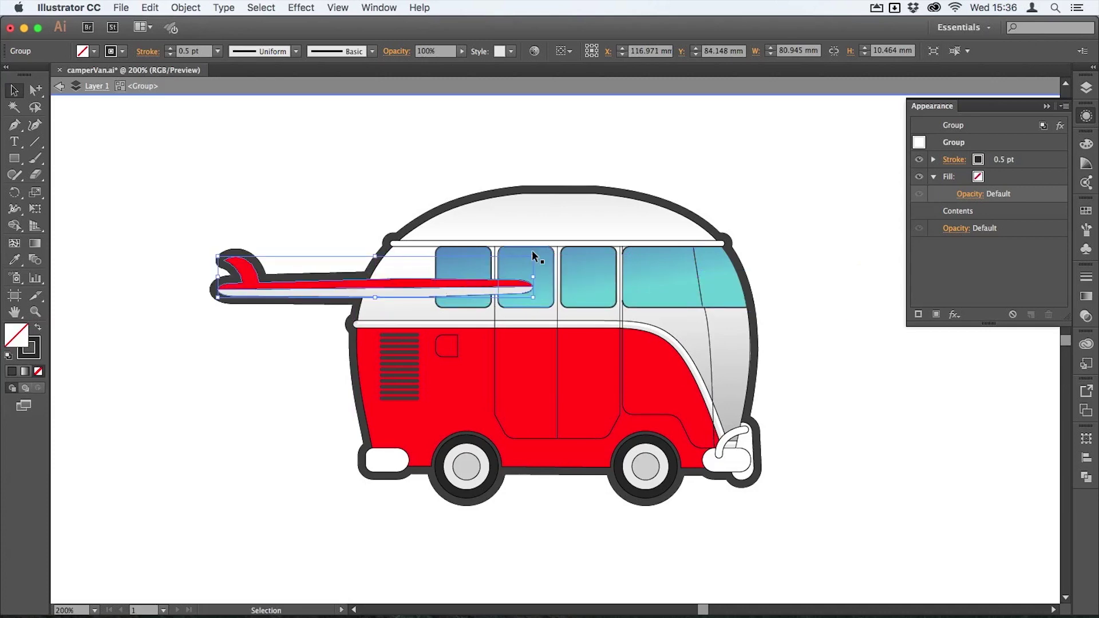
drag(542, 250, 452, 135)
drag(415, 207, 361, 209)
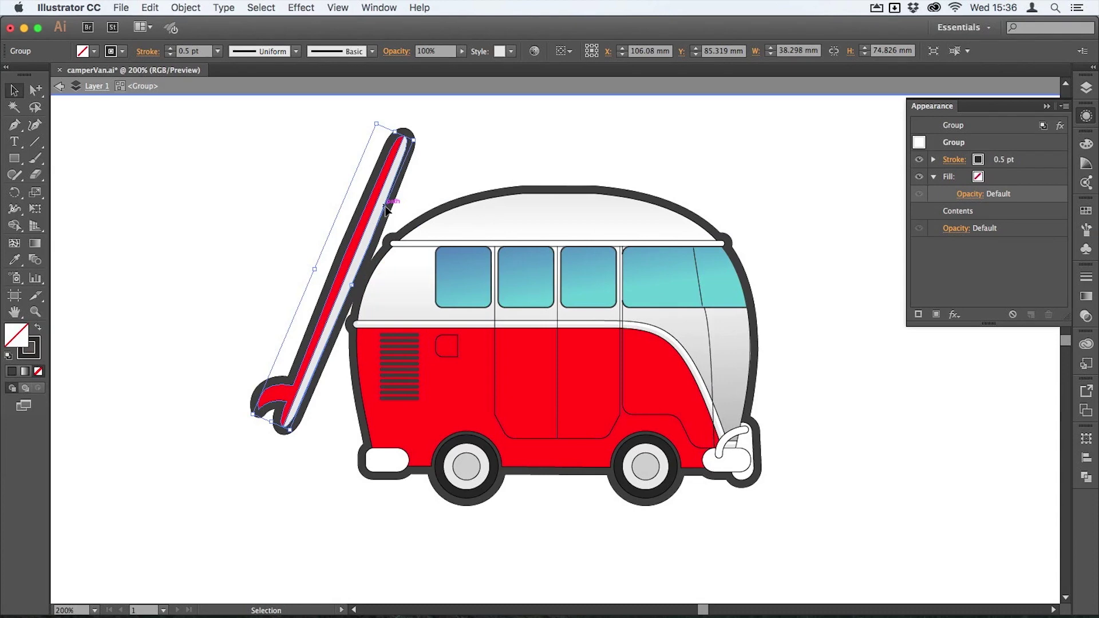
key(super+z)
key(super+z)
key(super+z)
key(super+z)
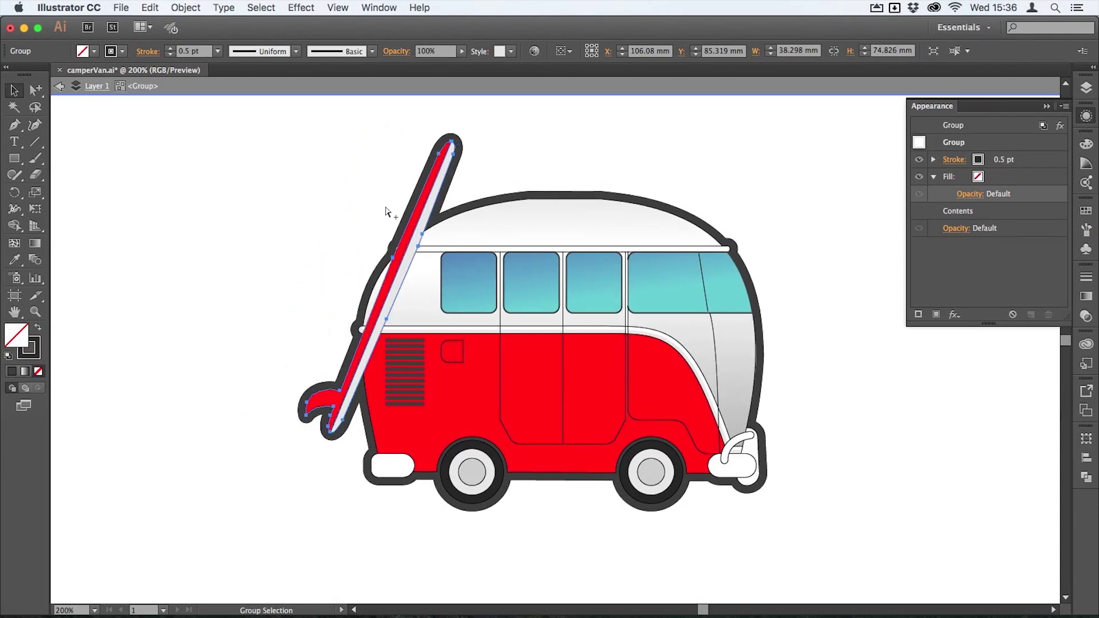
key(super+z)
key(super+z)
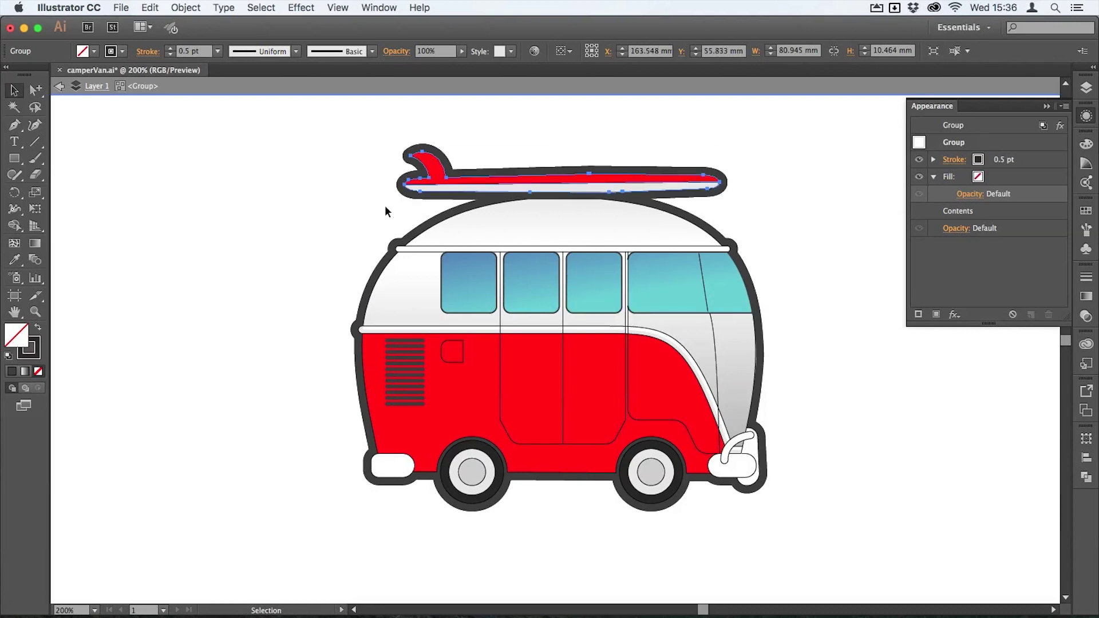
click(849, 200)
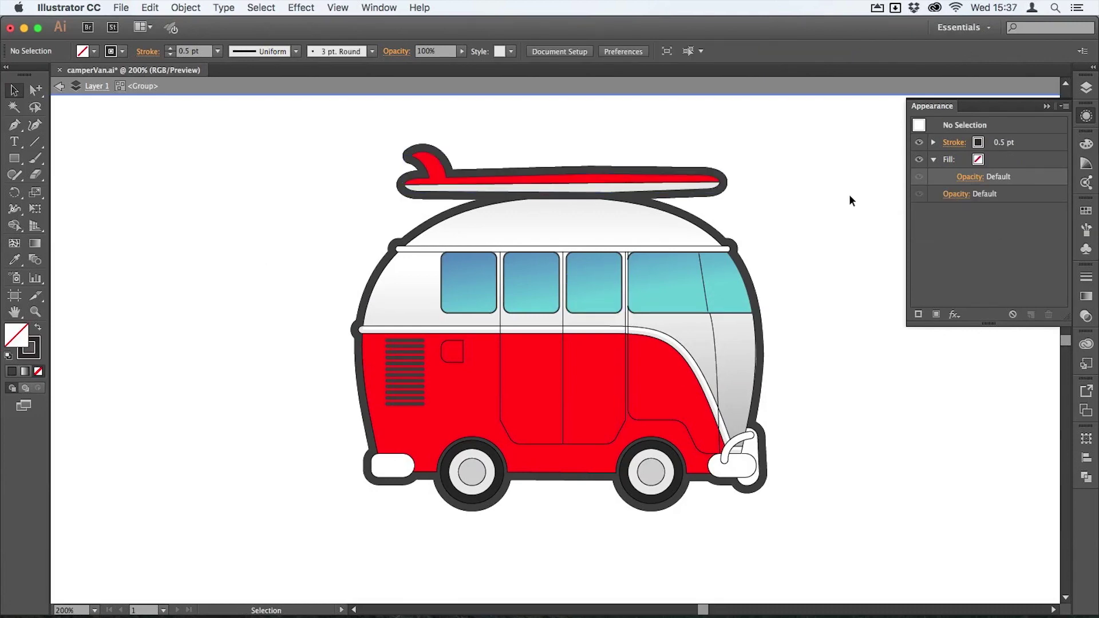
double_click(851, 196)
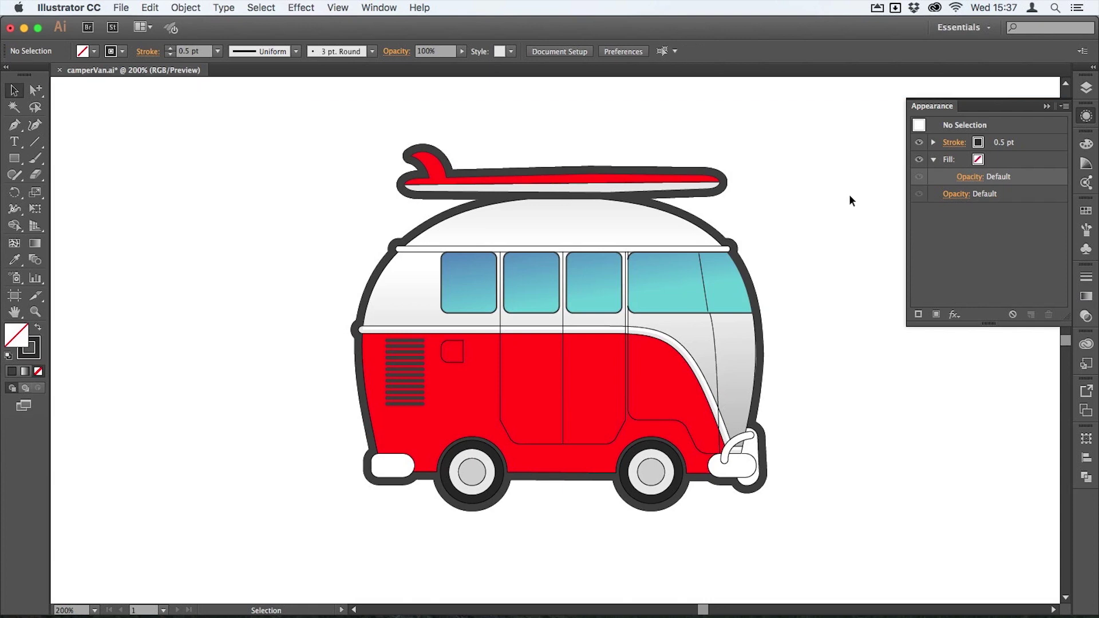